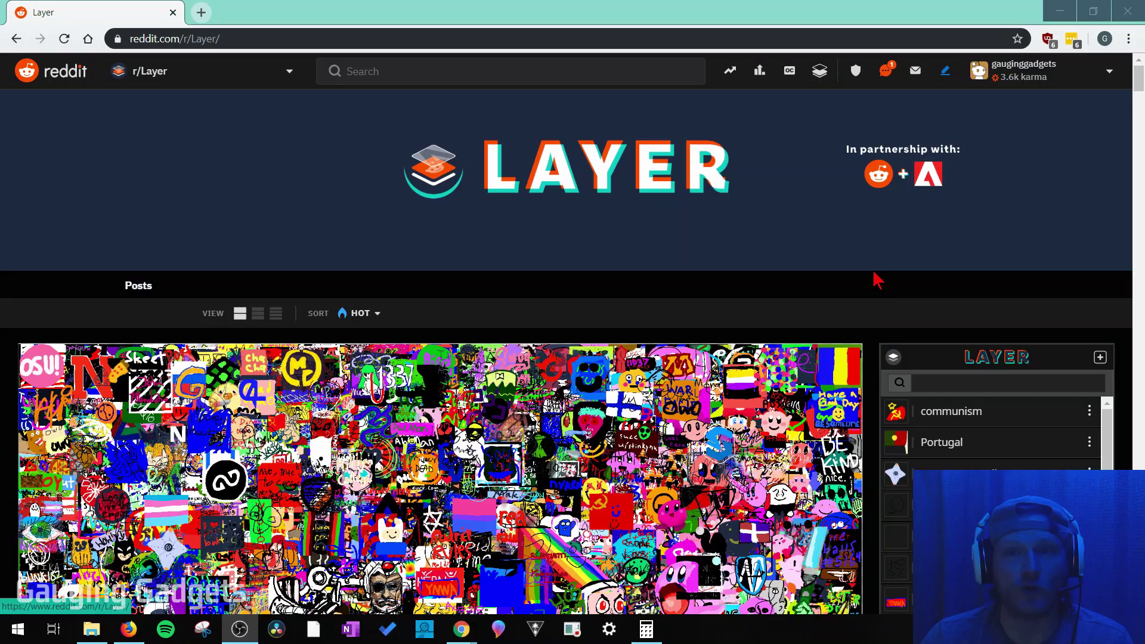
Scroll past the r/Layer banner to show the full shared canvas and the layer list
scroll(881, 253, down, 4)
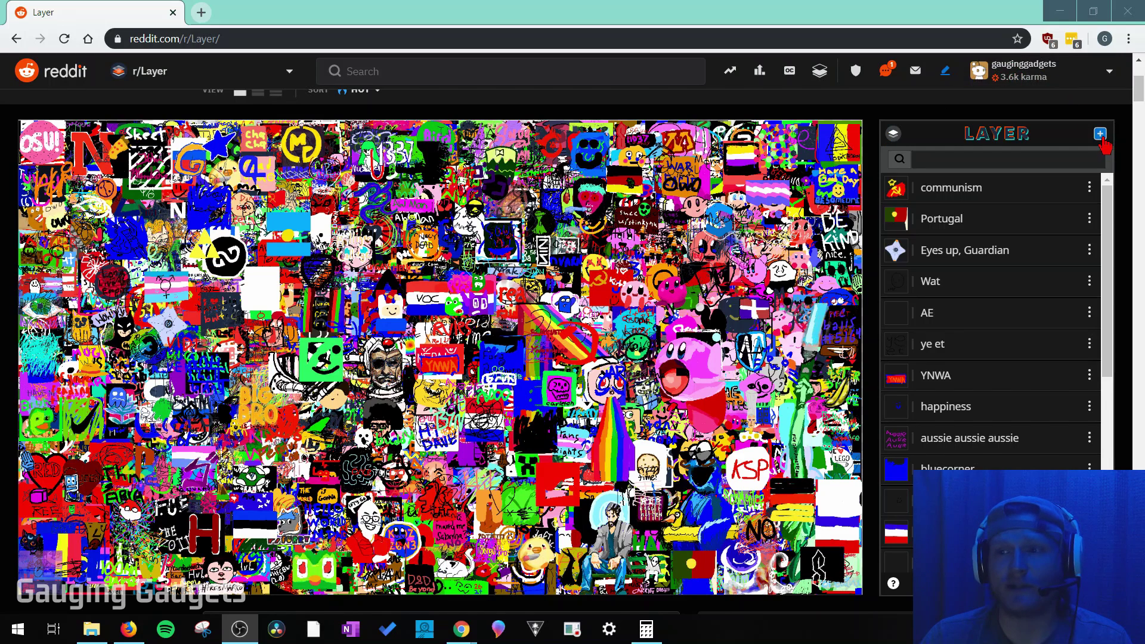
Start a new layer, place its area on the canvas's left side, and confirm it
click(1101, 134)
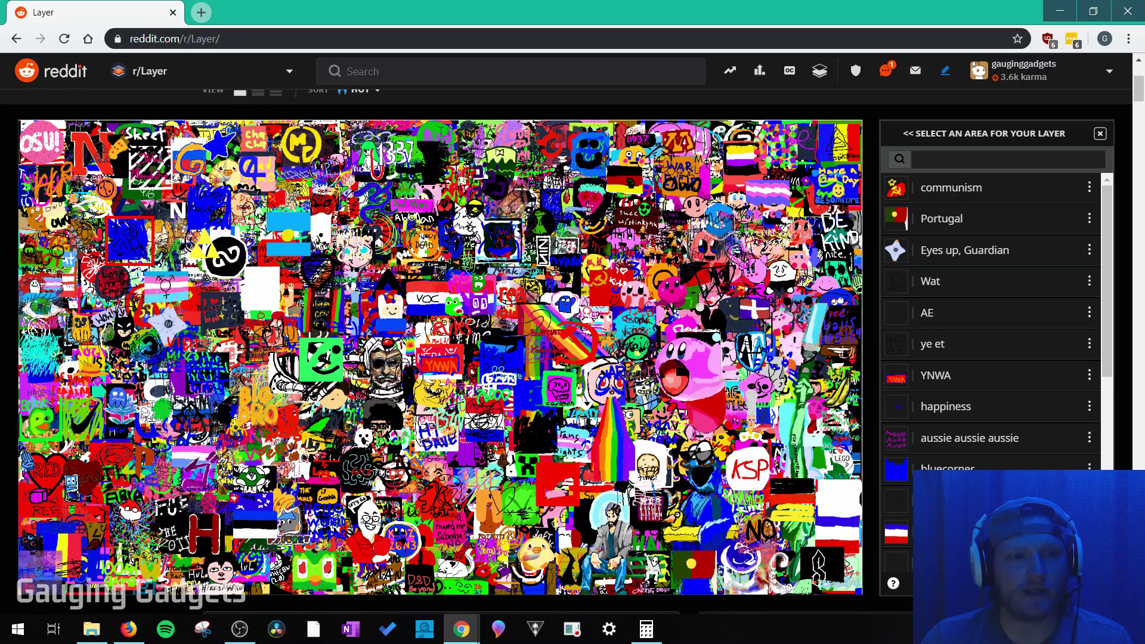
click(129, 241)
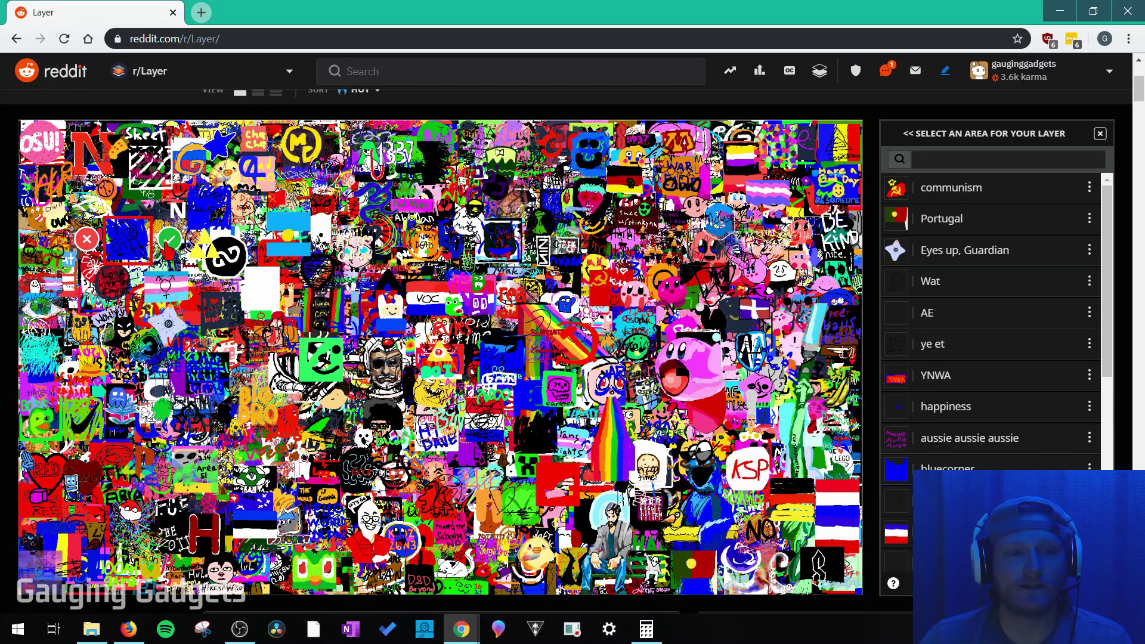
click(170, 240)
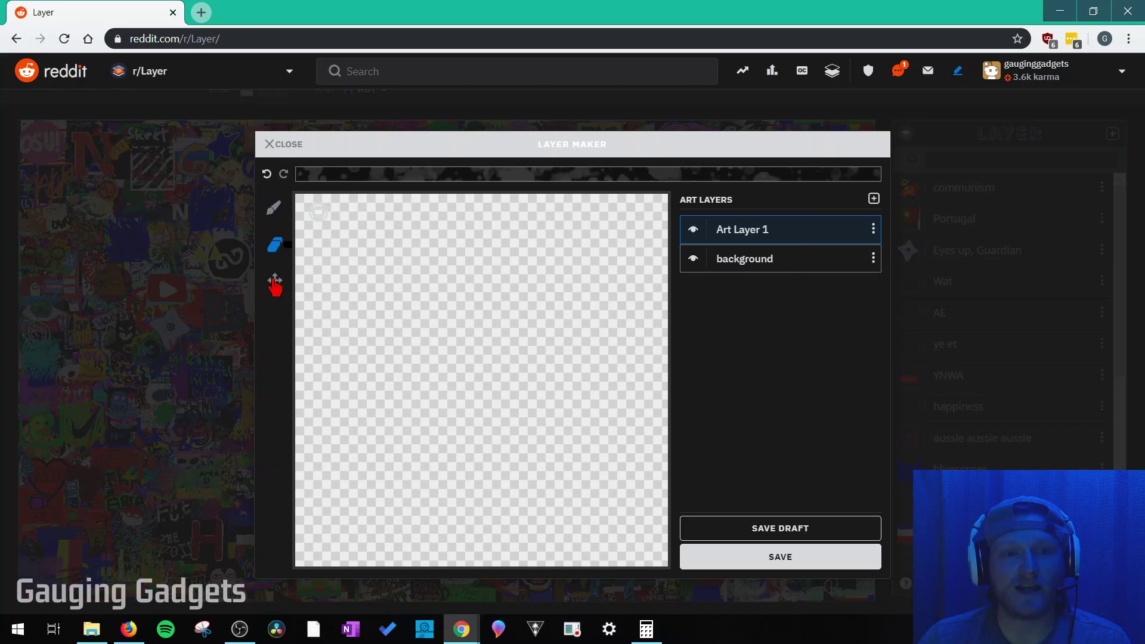
Draw a black hat-like loop on Art Layer 1, then erase a small bit of its upper stroke
click(273, 209)
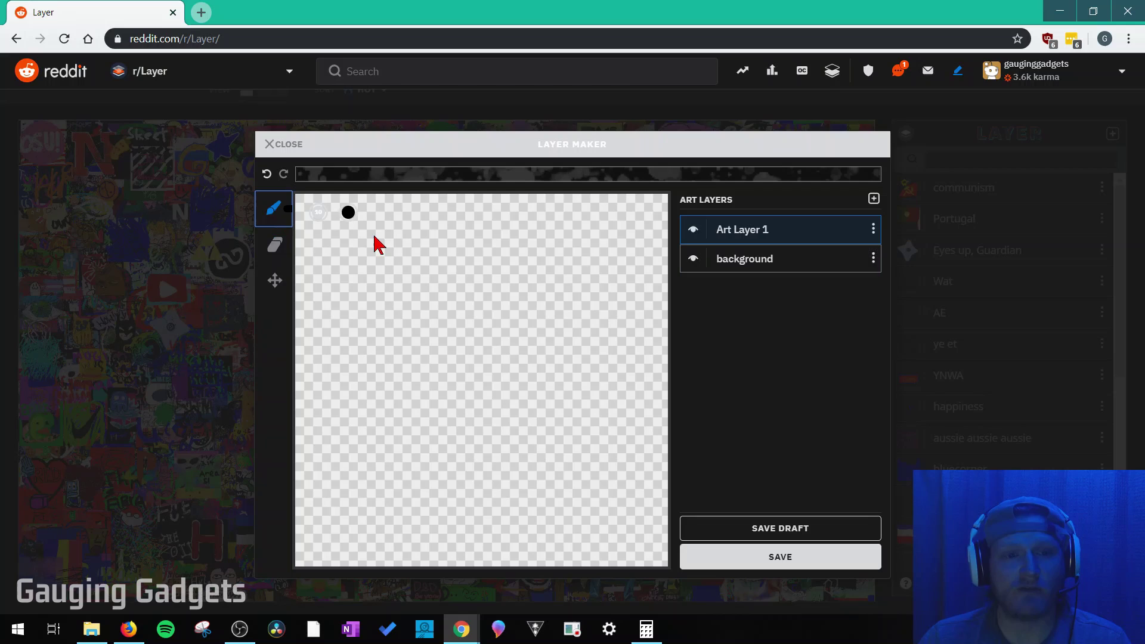
drag(454, 250, 468, 246)
mouse_move(396, 293)
mouse_down()
mouse_move(583, 322)
mouse_move(403, 414)
mouse_move(475, 378)
mouse_move(659, 452)
mouse_move(489, 469)
mouse_up()
click(275, 245)
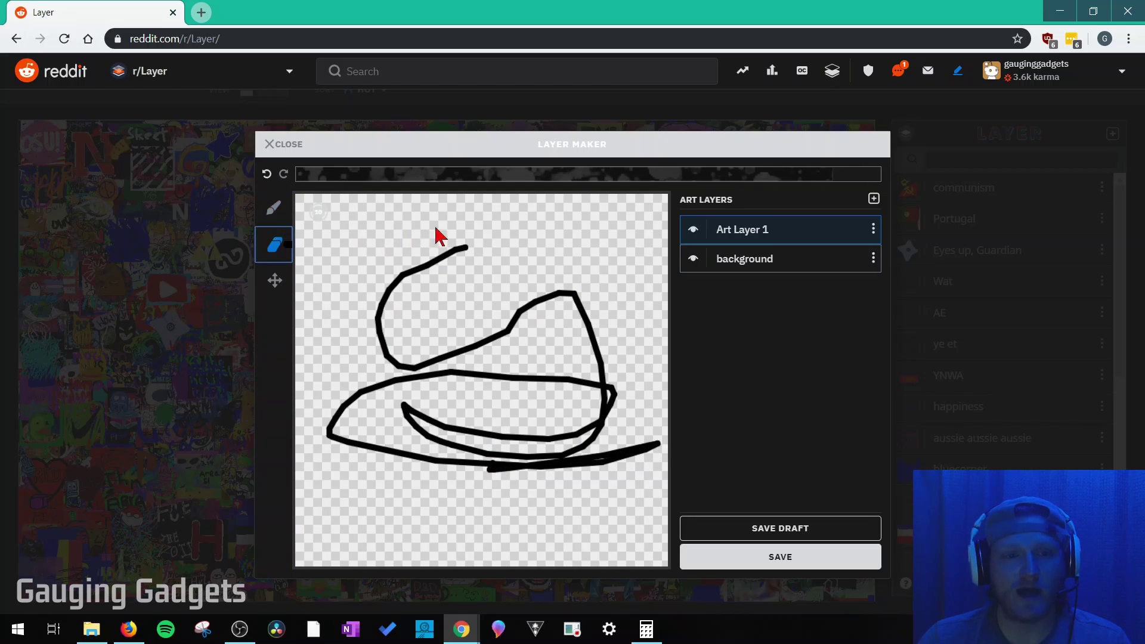
mouse_move(405, 269)
mouse_down()
mouse_move(370, 322)
mouse_move(519, 312)
mouse_move(488, 340)
mouse_move(311, 269)
mouse_up()
Paint a grey semi-transparent stroke with a larger brush at about half opacity
click(273, 207)
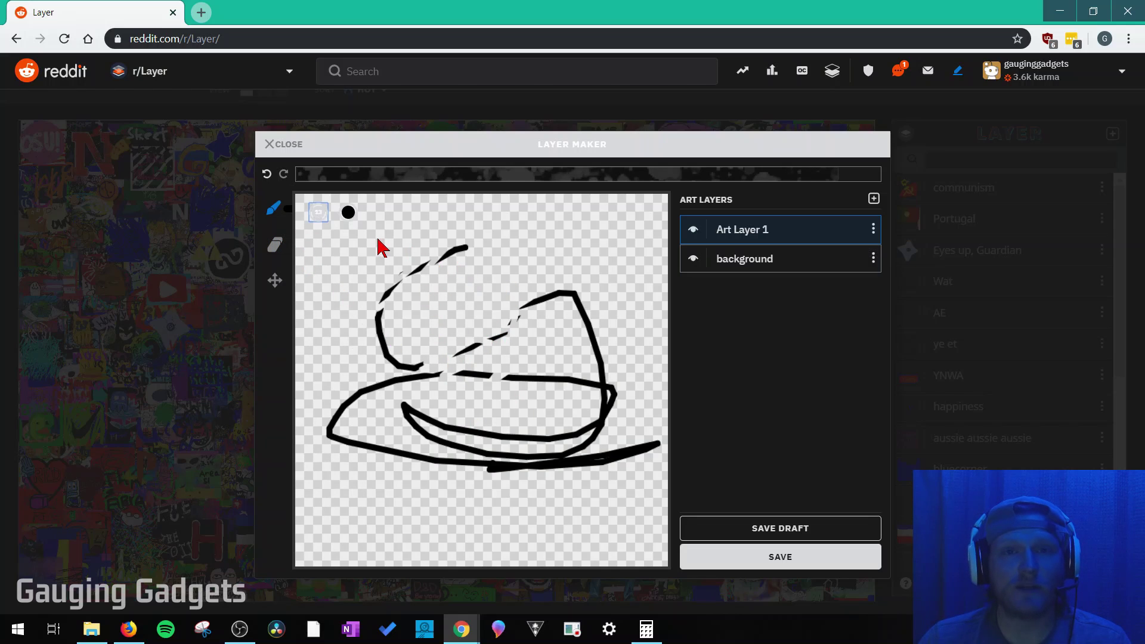
click(321, 221)
mouse_move(318, 450)
mouse_down()
mouse_move(316, 473)
mouse_move(322, 292)
mouse_move(315, 473)
mouse_move(318, 456)
mouse_up()
drag(352, 499, 349, 361)
mouse_move(446, 296)
mouse_down()
mouse_move(563, 273)
mouse_move(357, 351)
mouse_move(504, 366)
mouse_move(445, 371)
mouse_up()
Change the brush colour to blue and paint a looping blue stroke over the drawing
mouse_move(350, 216)
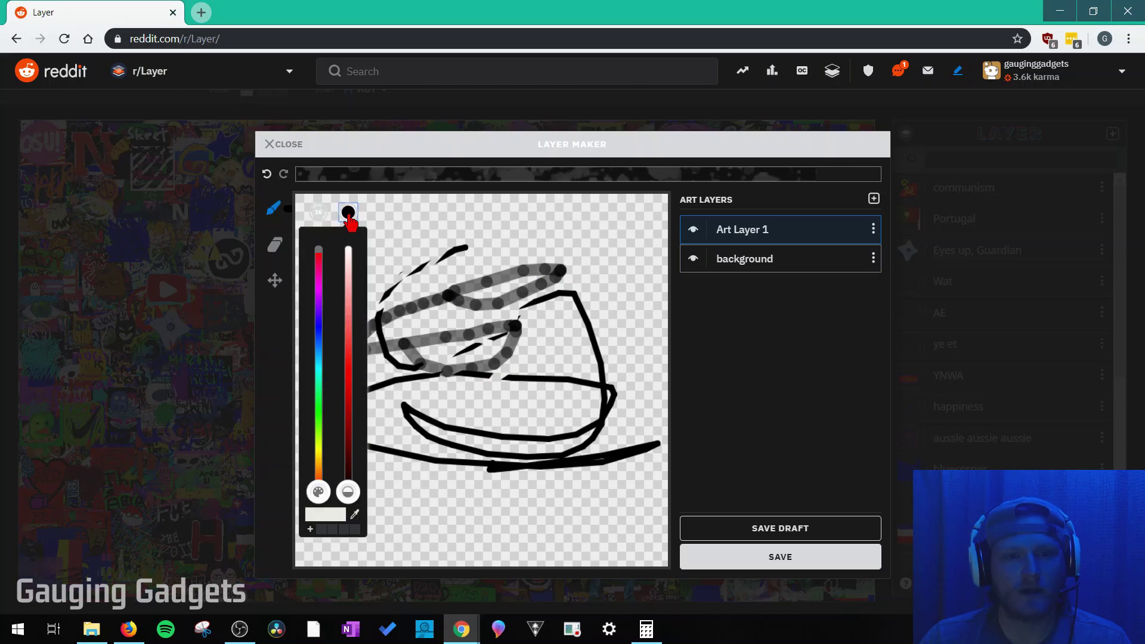
drag(323, 389, 319, 346)
click(348, 377)
mouse_move(520, 279)
mouse_down()
mouse_move(575, 327)
mouse_move(570, 365)
mouse_up()
Lighten parts of the black and blue strokes with a resized eraser
click(258, 252)
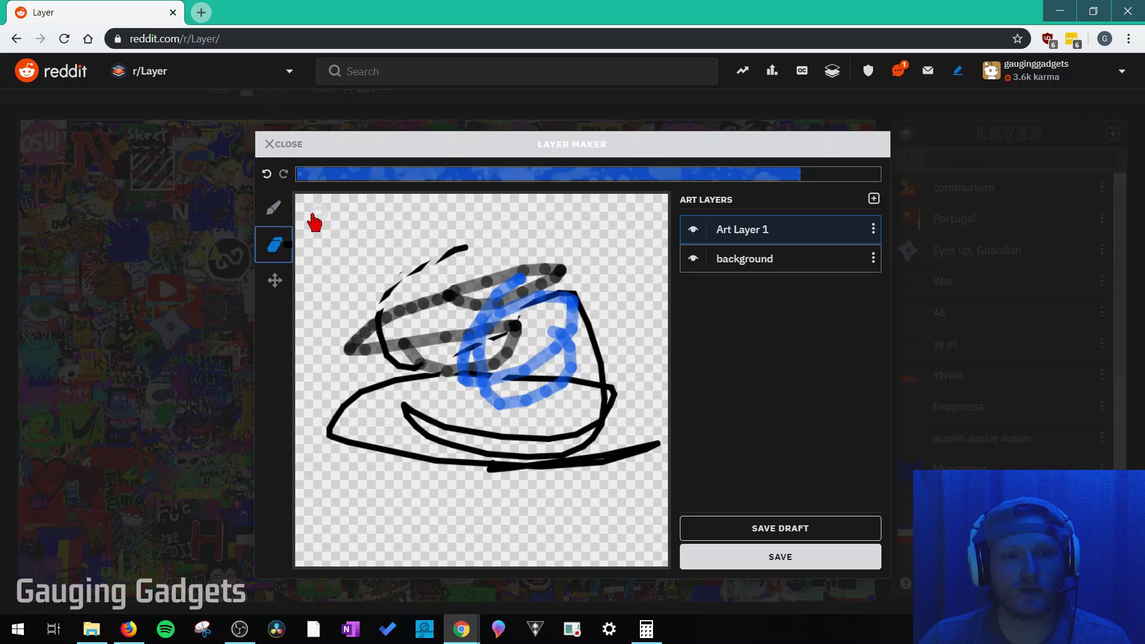
mouse_move(317, 218)
drag(317, 455, 317, 356)
mouse_move(414, 306)
mouse_down()
mouse_move(555, 372)
mouse_move(424, 302)
mouse_move(435, 365)
mouse_move(442, 300)
mouse_up()
Add Art Layer 2 with a thick size-92 blue diagonal stroke, ordered beneath Art Layer 1
click(275, 281)
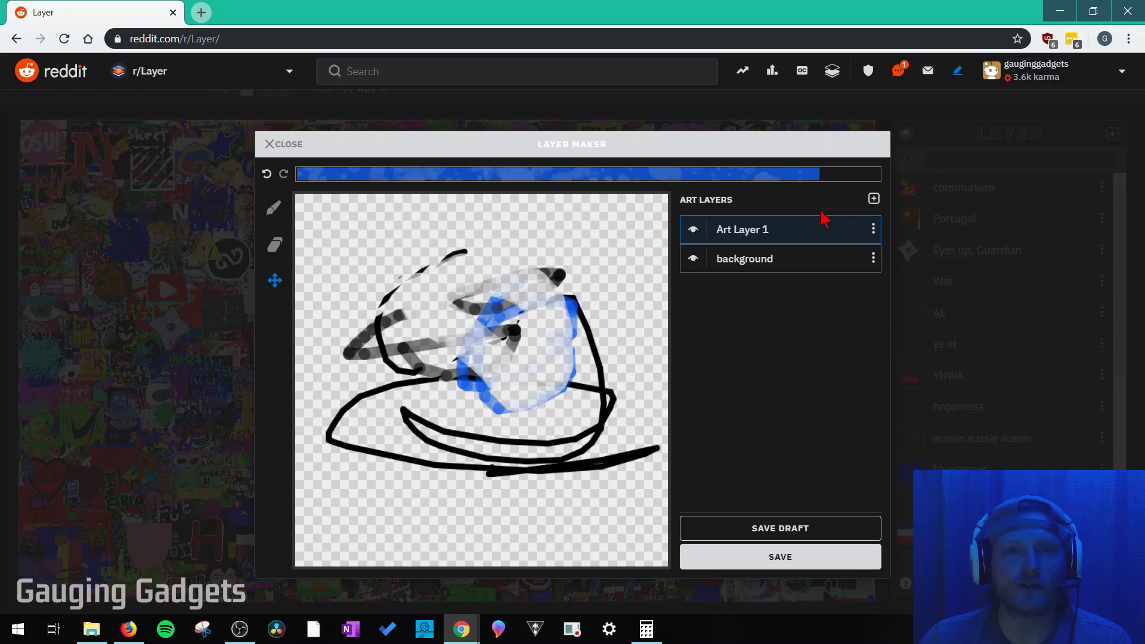
click(874, 200)
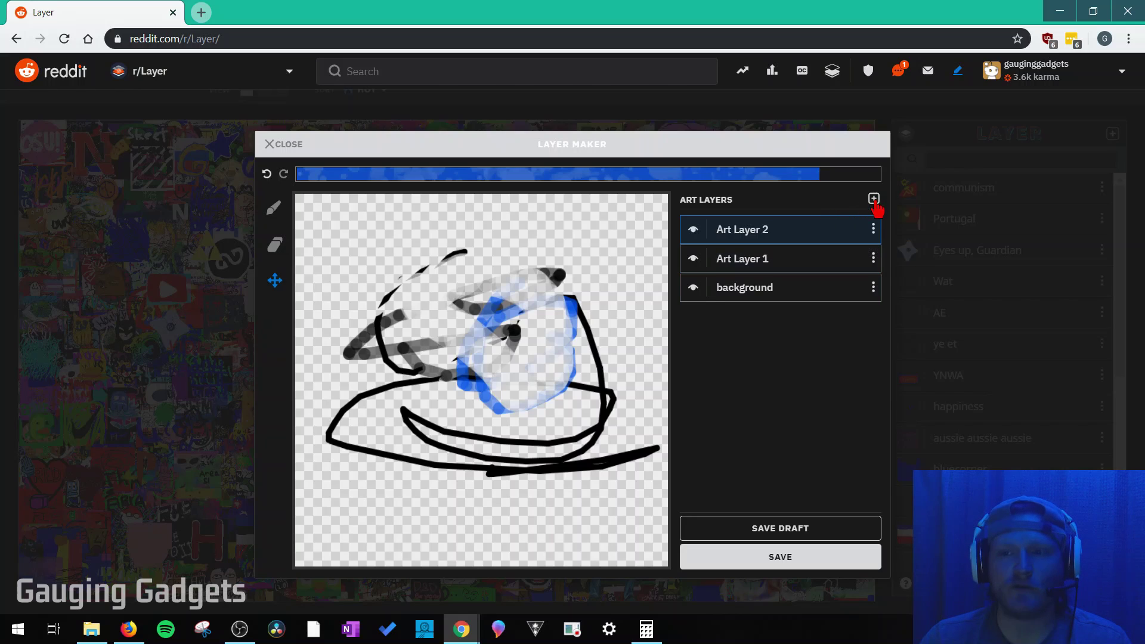
click(272, 209)
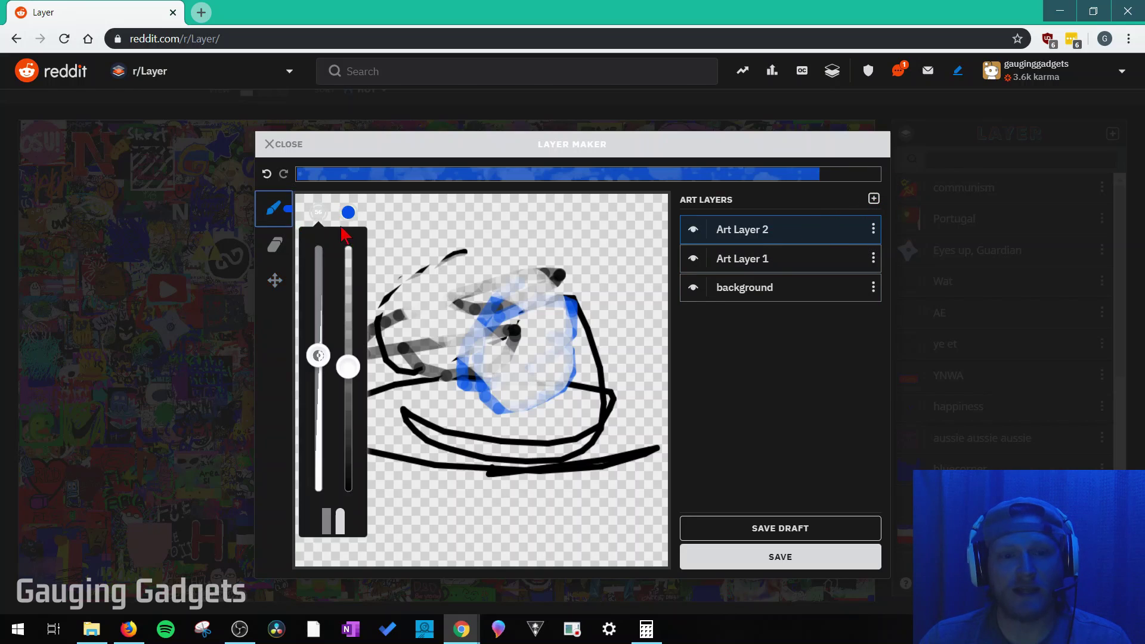
drag(314, 361, 316, 411)
drag(381, 224, 629, 501)
click(779, 258)
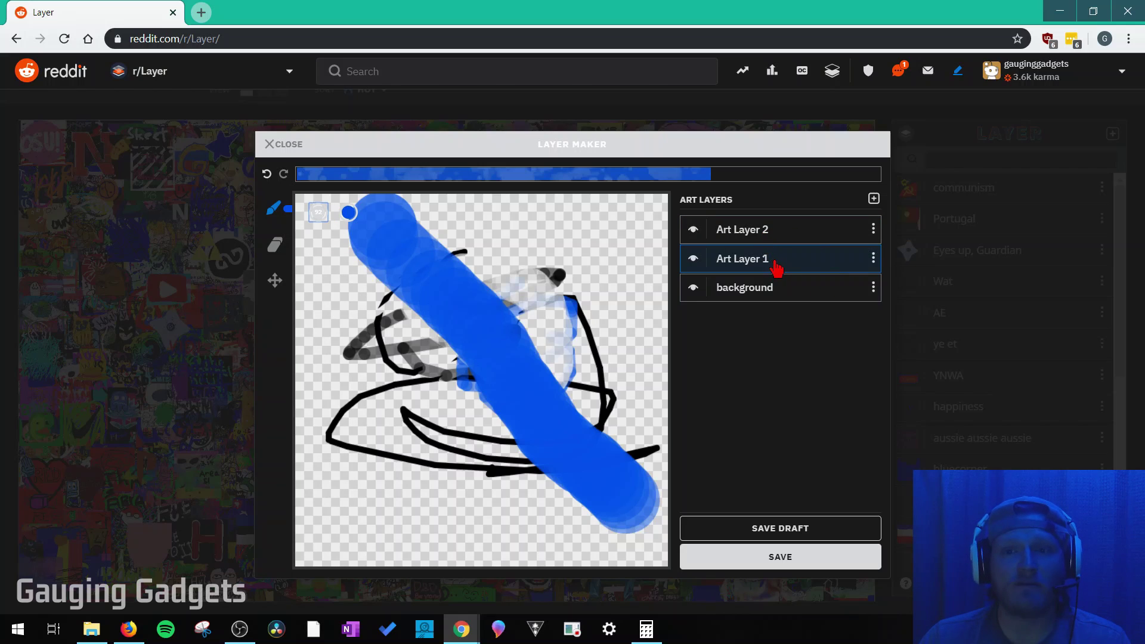
drag(790, 230, 782, 279)
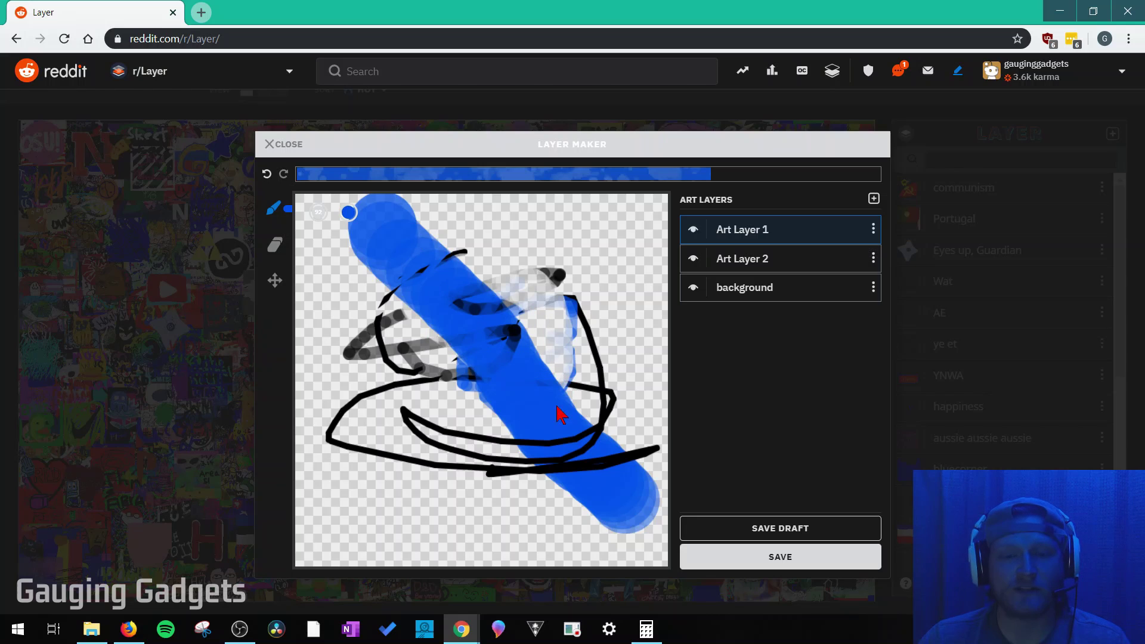
Load the fridge image file as the background layer
click(872, 289)
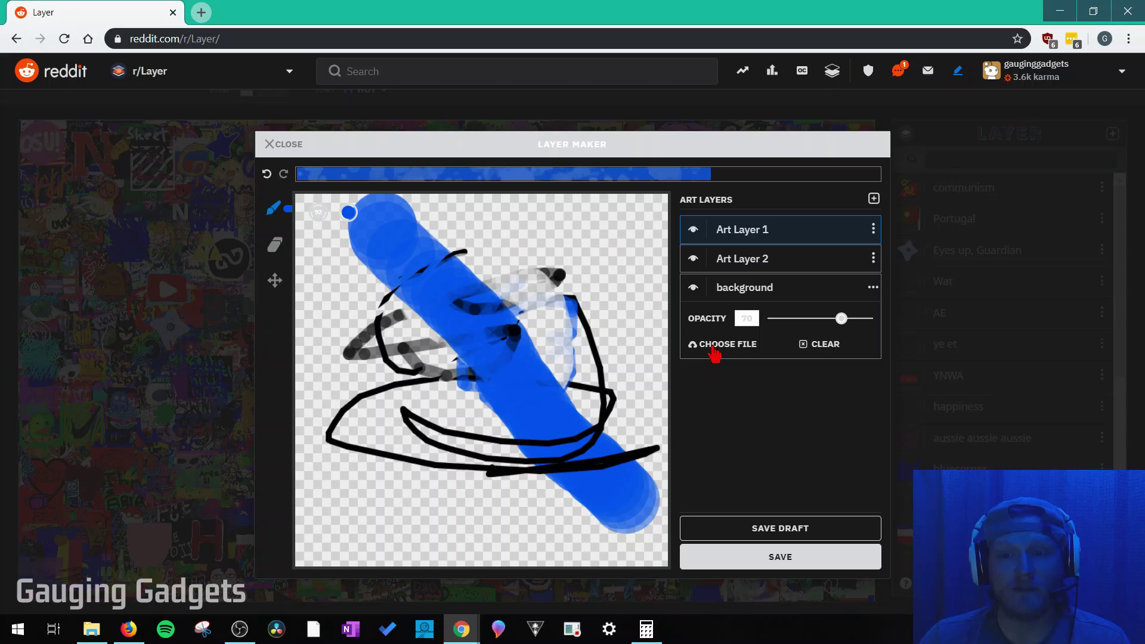
click(773, 284)
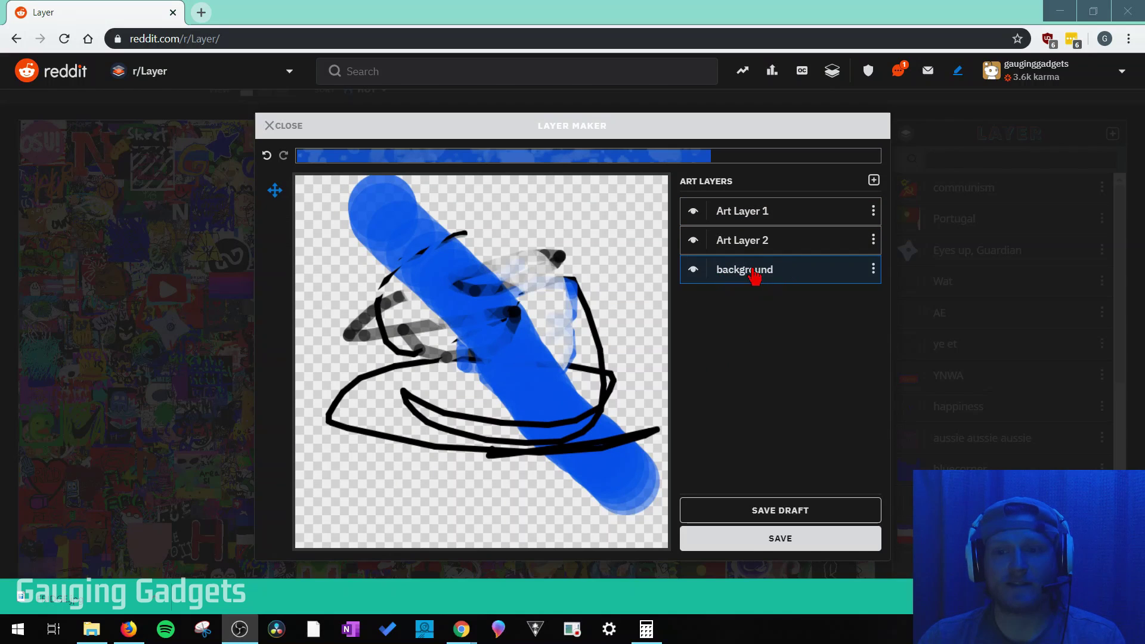
click(873, 278)
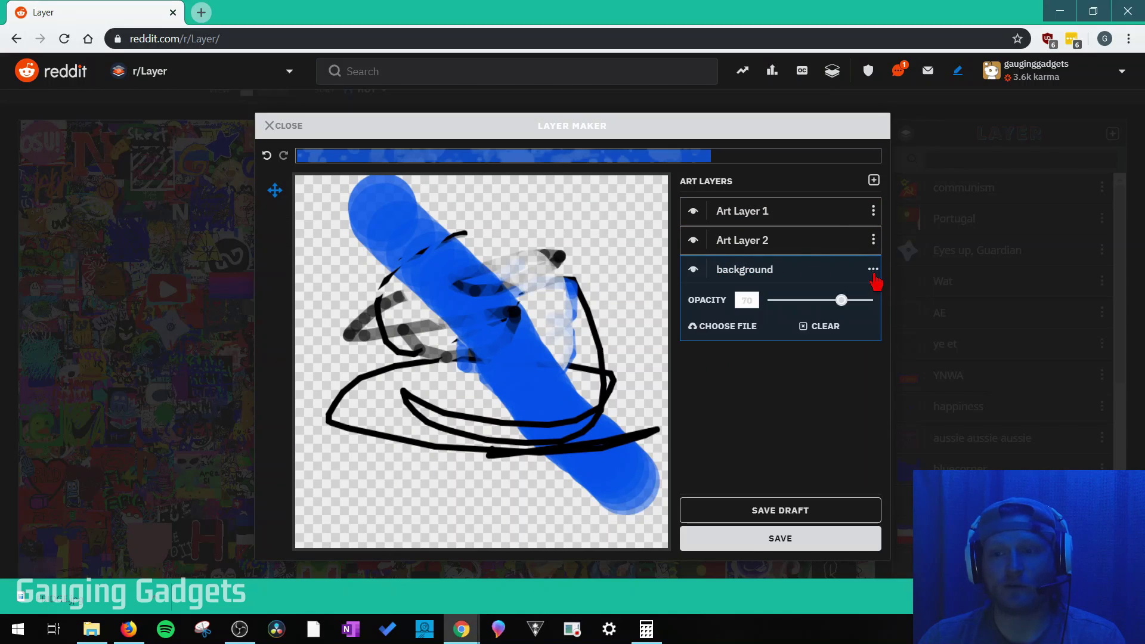
click(726, 330)
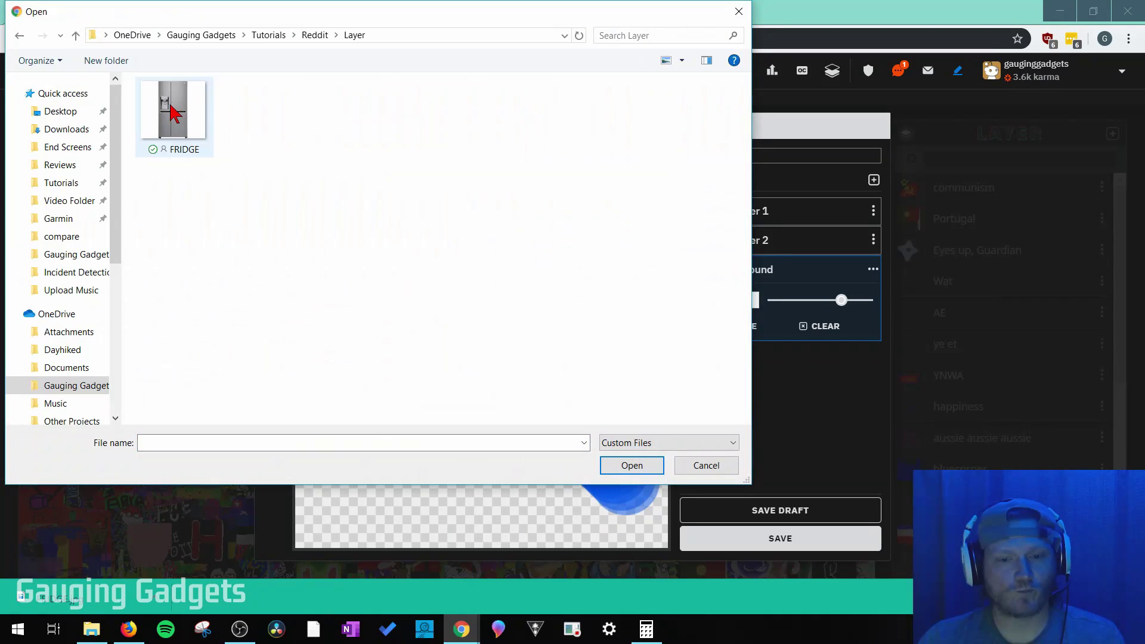
click(171, 114)
double_click(172, 114)
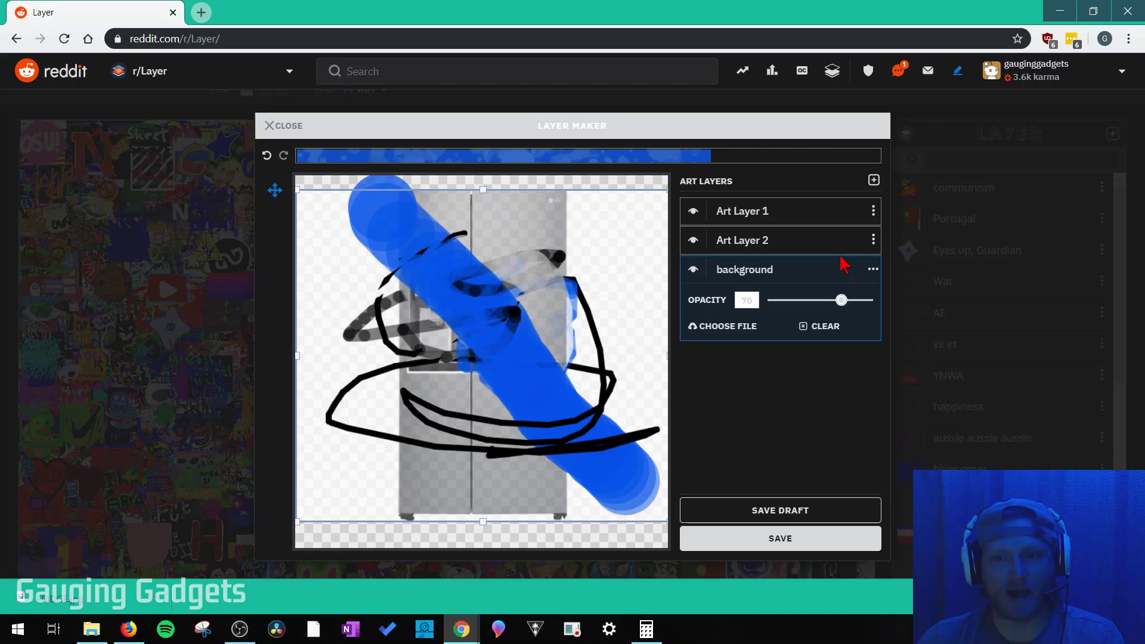
Reposition and enlarge the fridge image so it fills the canvas
drag(490, 453, 457, 432)
drag(621, 498, 656, 525)
drag(450, 357, 518, 403)
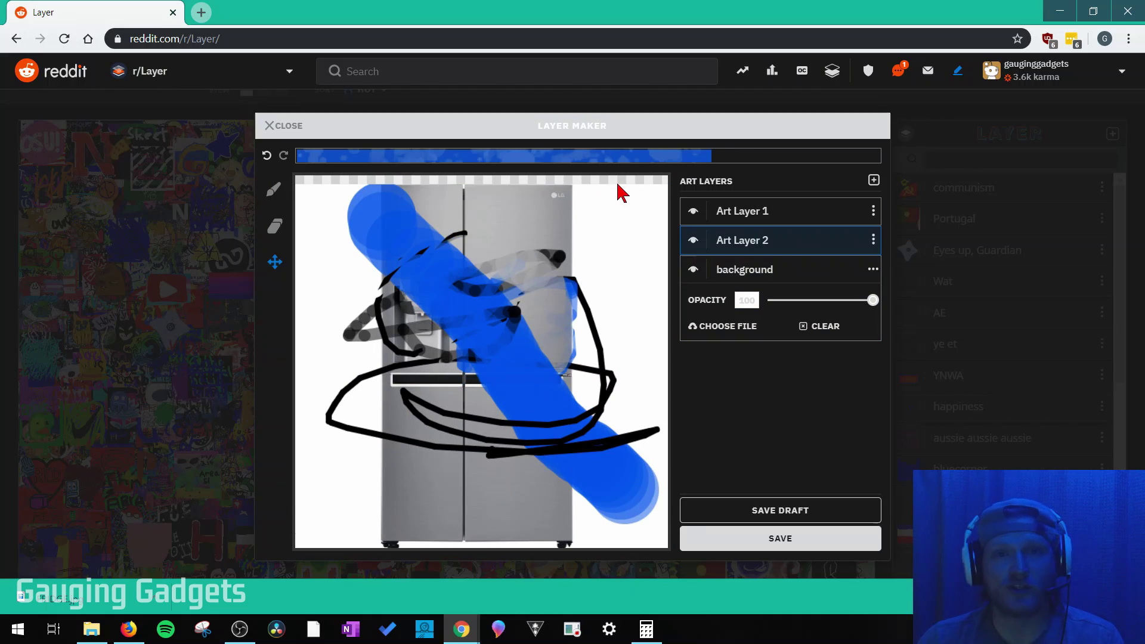
Undo back to an earlier state and paint a blue stroke at the canvas's top right
click(266, 159)
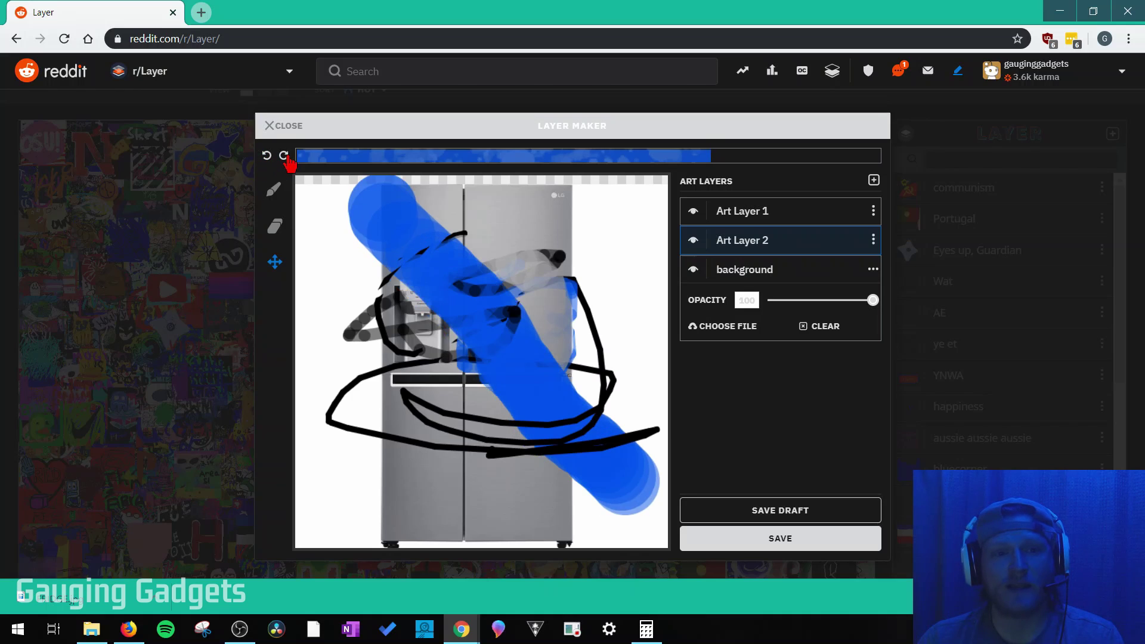
click(267, 160)
click(268, 160)
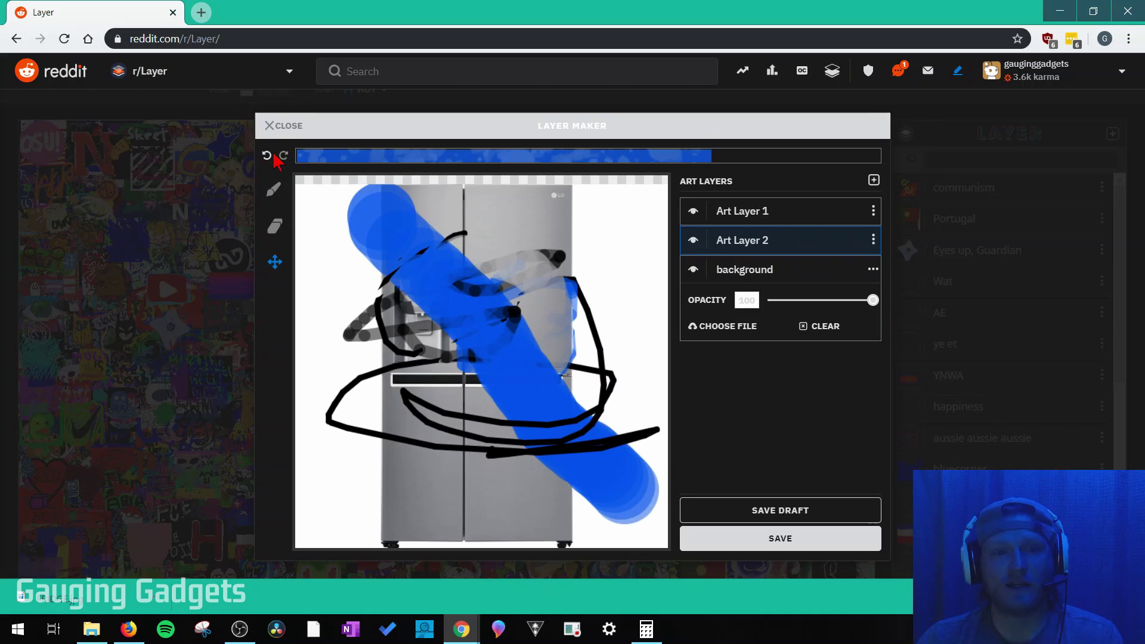
click(465, 156)
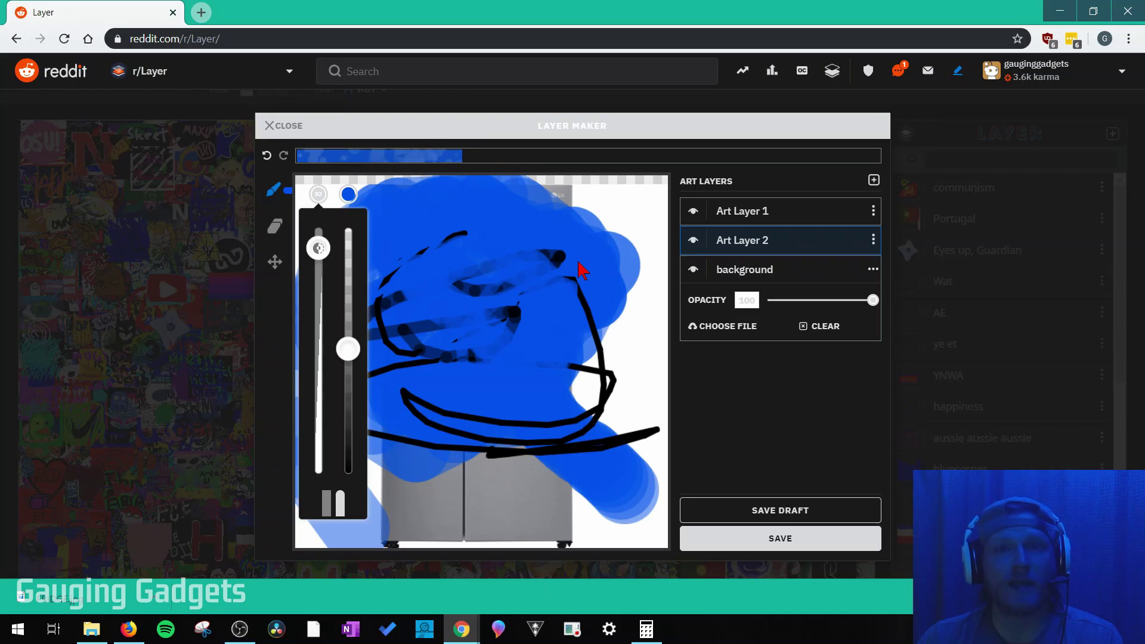
mouse_move(625, 250)
mouse_down()
mouse_move(539, 298)
mouse_move(506, 350)
mouse_move(608, 478)
mouse_move(374, 298)
mouse_move(531, 203)
mouse_move(590, 191)
mouse_up()
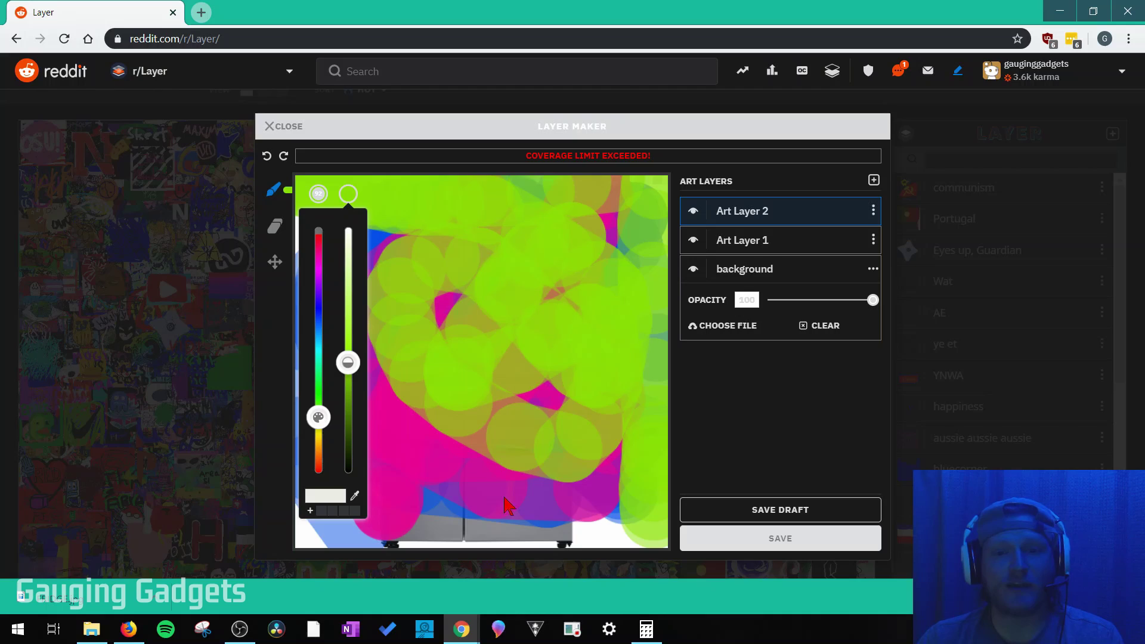
Erase a wide band across the top and a vertical strip on the left
click(275, 230)
mouse_move(348, 235)
mouse_down()
mouse_move(514, 243)
mouse_move(519, 253)
mouse_move(427, 265)
mouse_move(378, 189)
mouse_up()
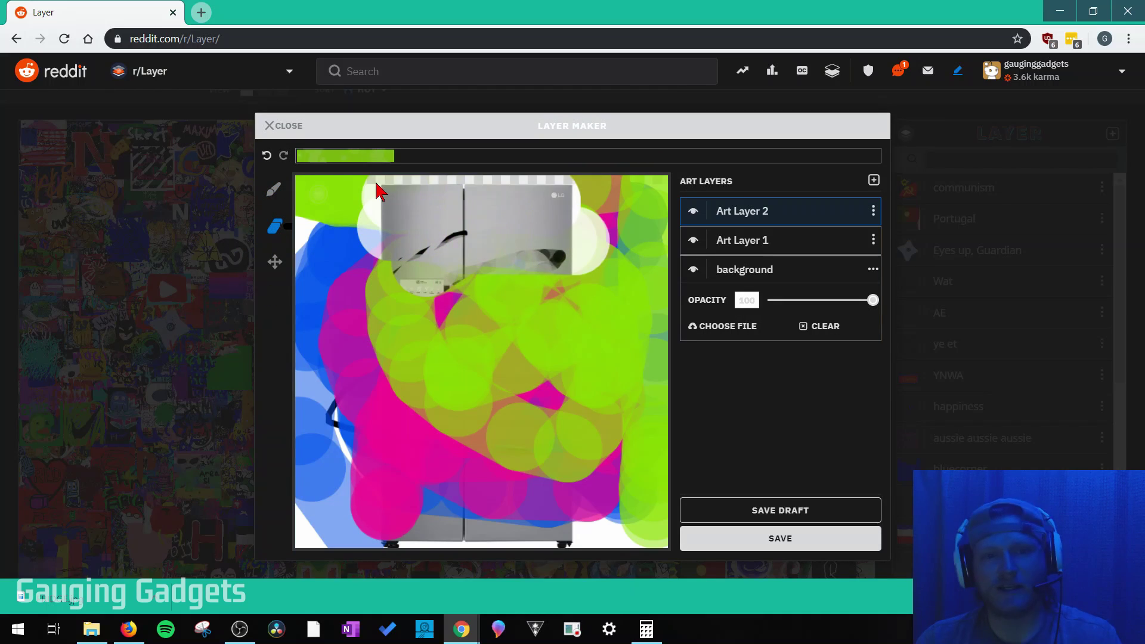
mouse_move(390, 237)
mouse_down()
mouse_move(388, 513)
mouse_move(402, 533)
mouse_move(549, 519)
mouse_move(555, 292)
mouse_move(468, 286)
mouse_move(418, 334)
mouse_move(519, 343)
mouse_move(425, 390)
mouse_move(515, 420)
mouse_move(501, 466)
mouse_move(427, 478)
mouse_up()
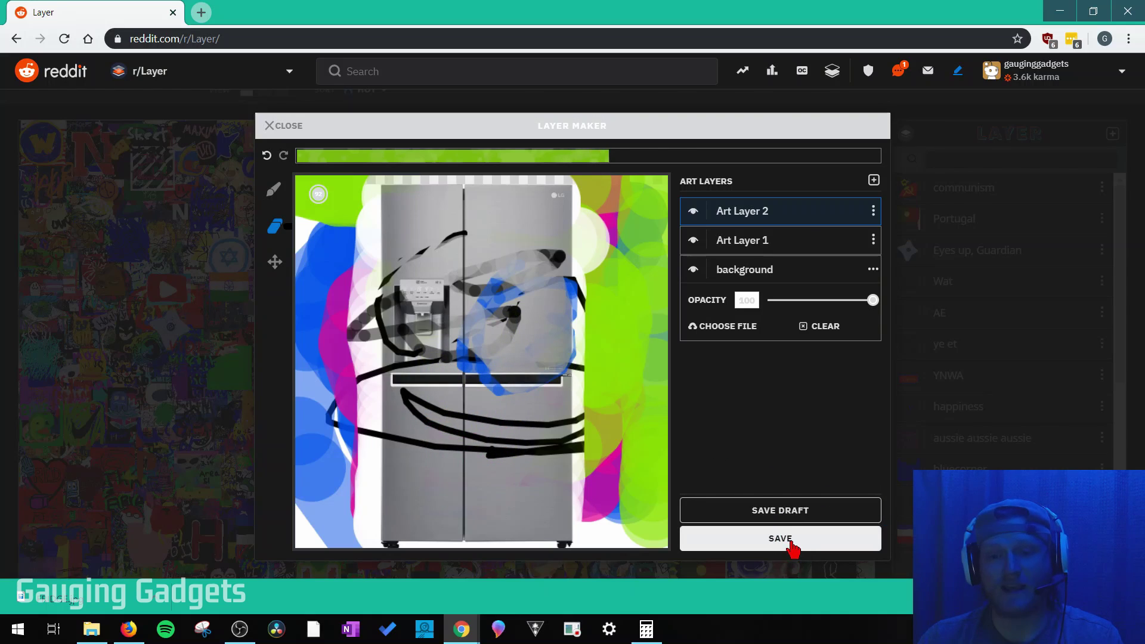
Save the layer with the name FRIDGE and submit it to the shared canvas
click(783, 539)
text(FRIDGE)
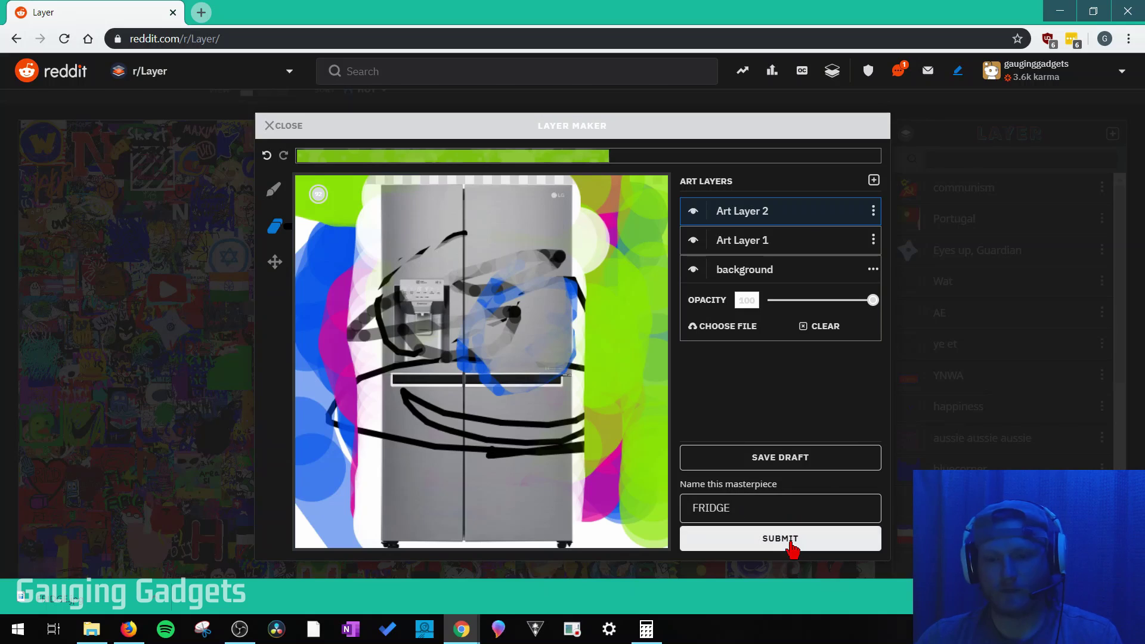
click(791, 539)
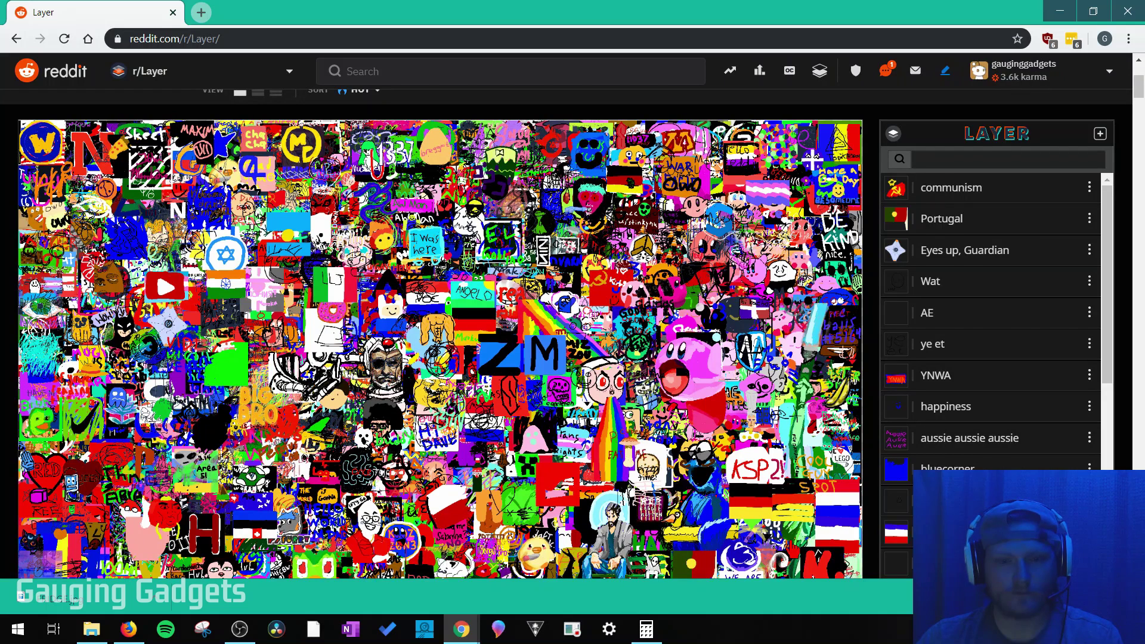
Find the FRIDGE layer in the canvas's layer list and open its options
click(121, 229)
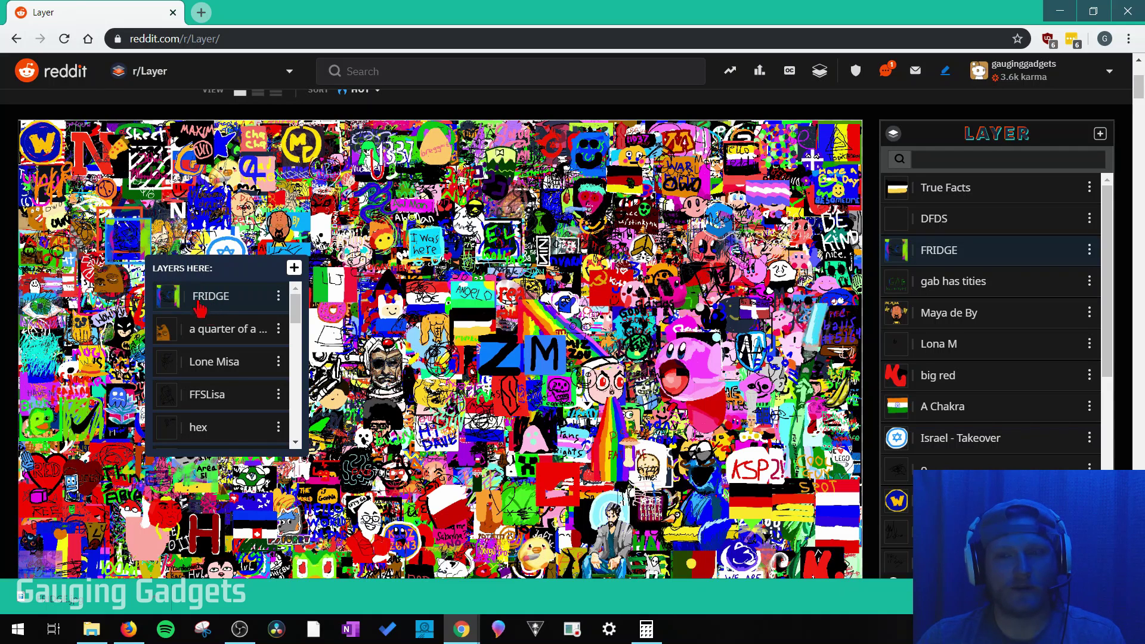
click(278, 296)
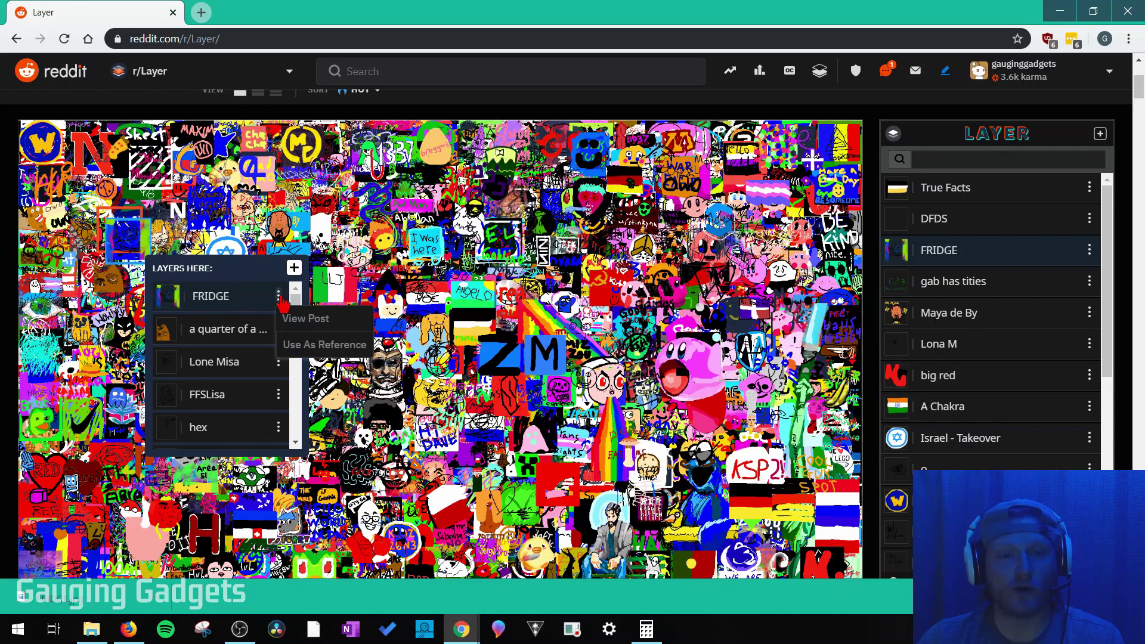
click(322, 314)
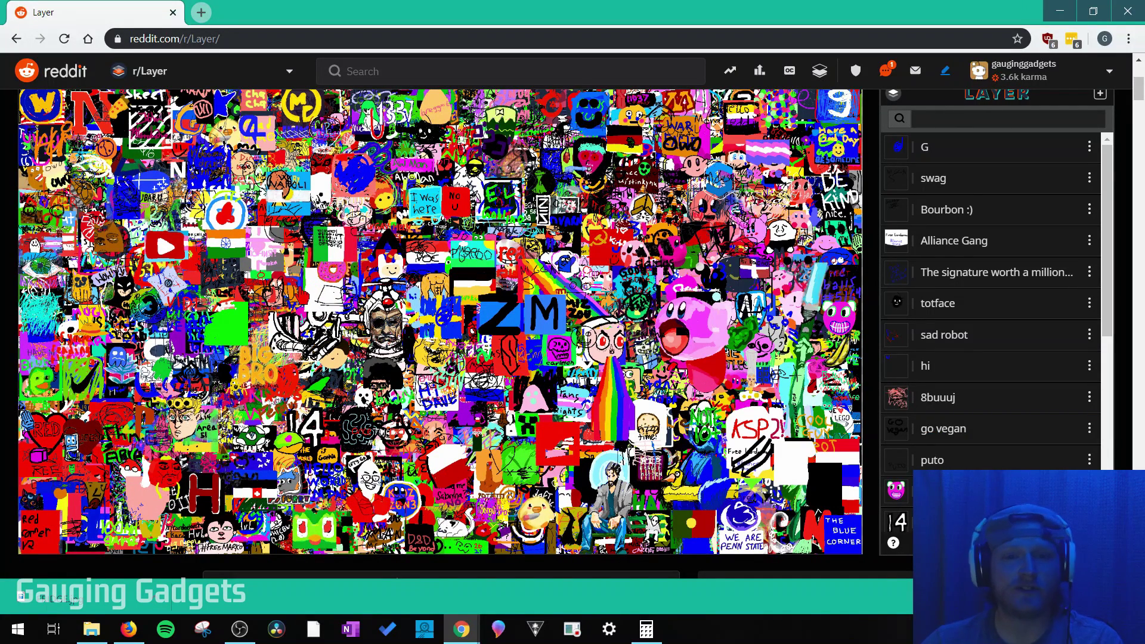
Use the Elephant layer as a reference and draw a black horizontal mouth across it
click(386, 337)
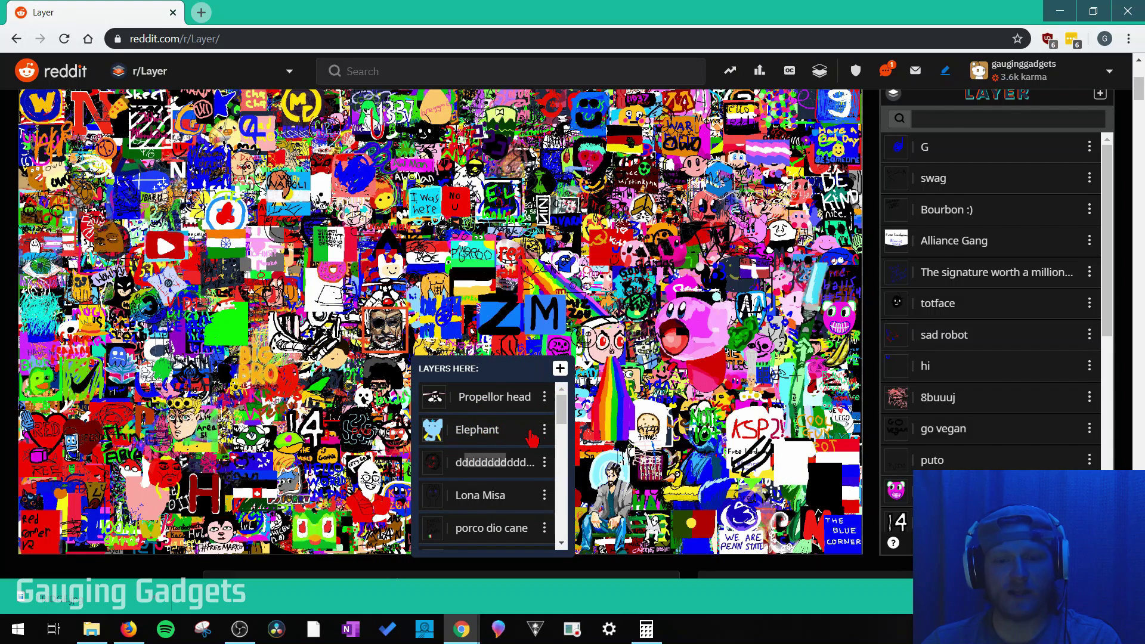
click(544, 430)
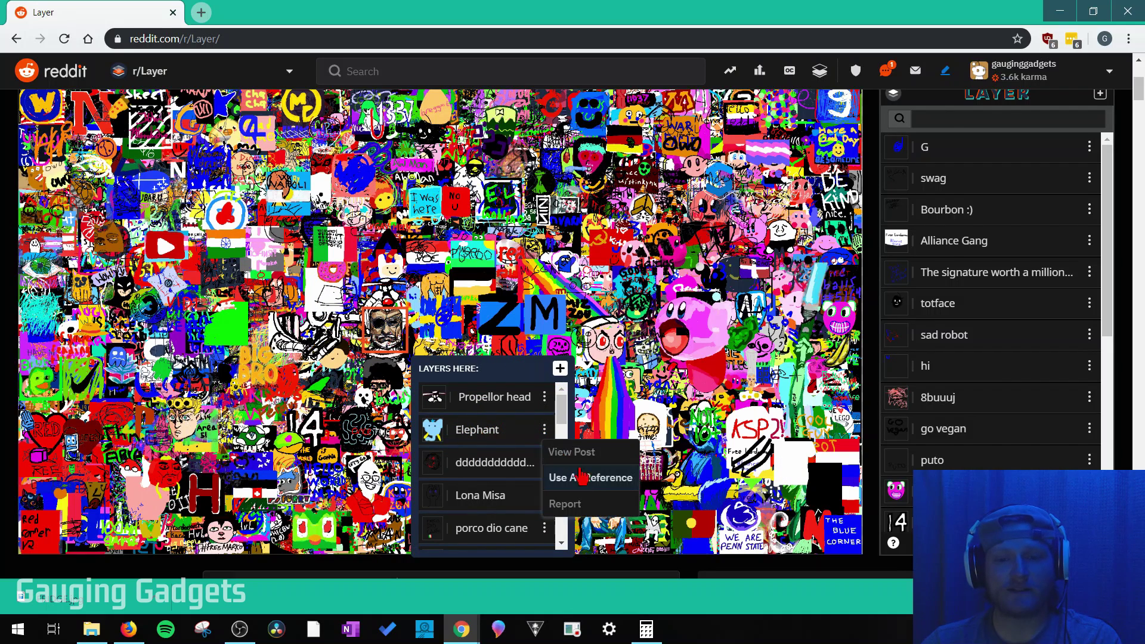
click(600, 486)
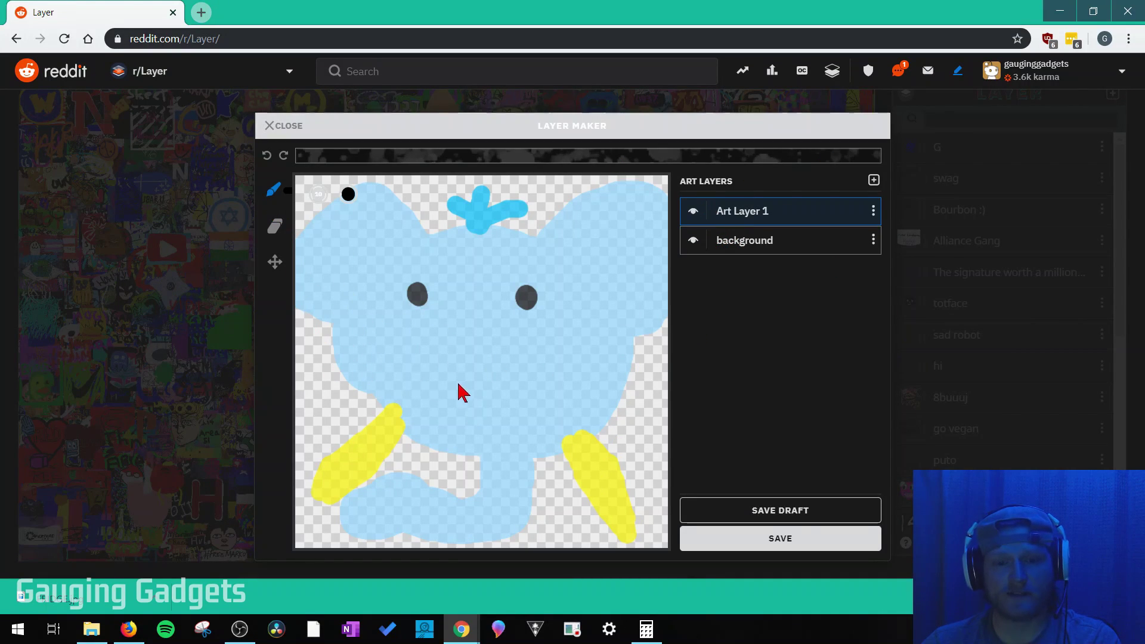
drag(422, 386, 564, 384)
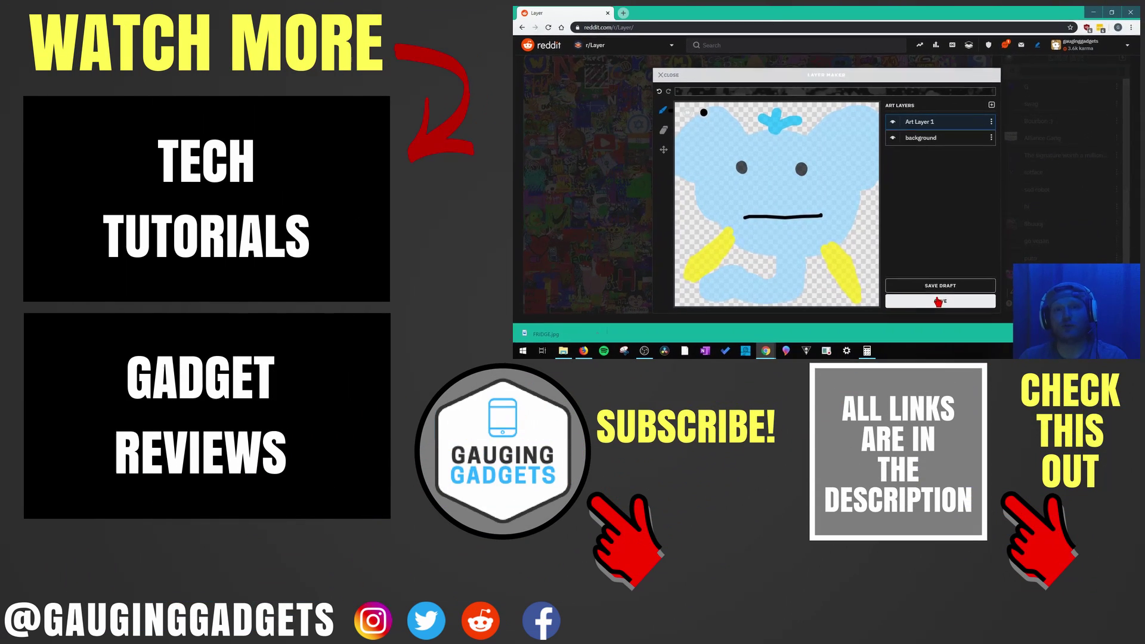
Save the Elephant layer with its new black mouth stroke
click(939, 302)
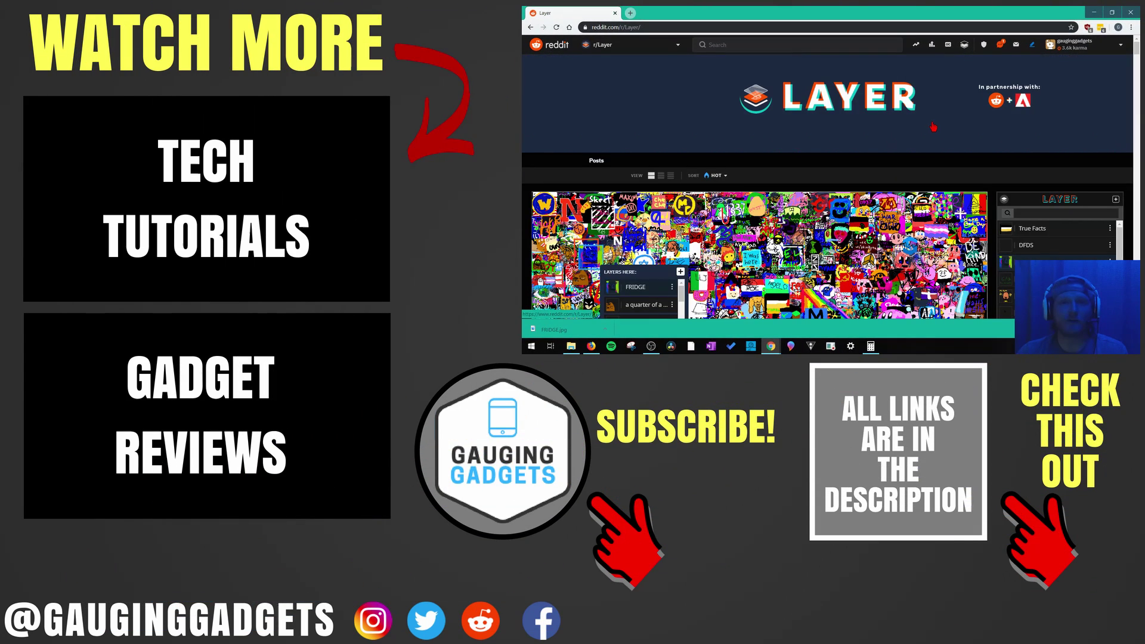